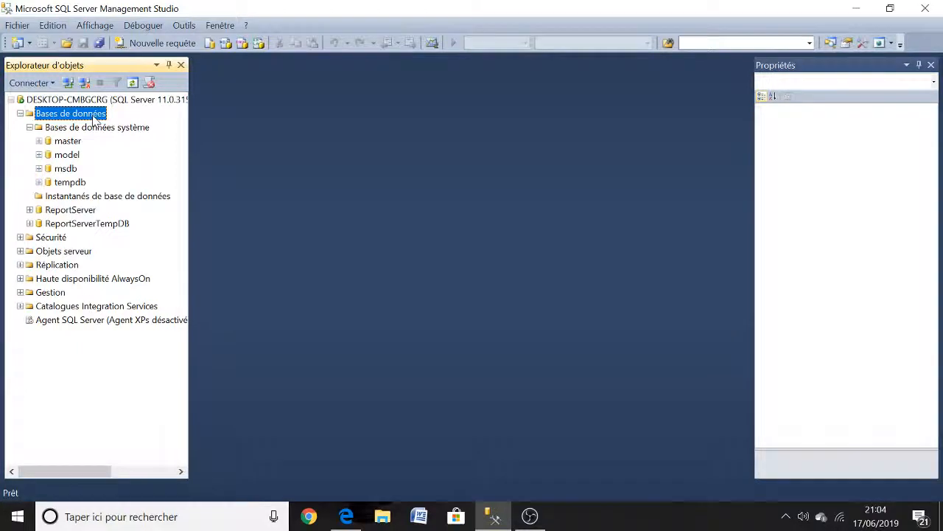
Create a new database named AdventureWorks2012 on the server and select it in the object tree.
right_click(94, 120)
left_click(118, 124)
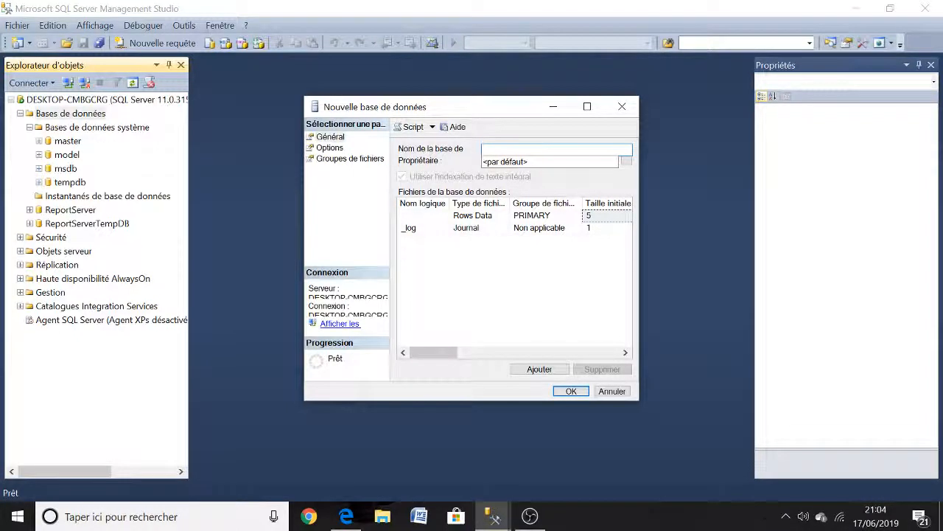
type("Adventur")
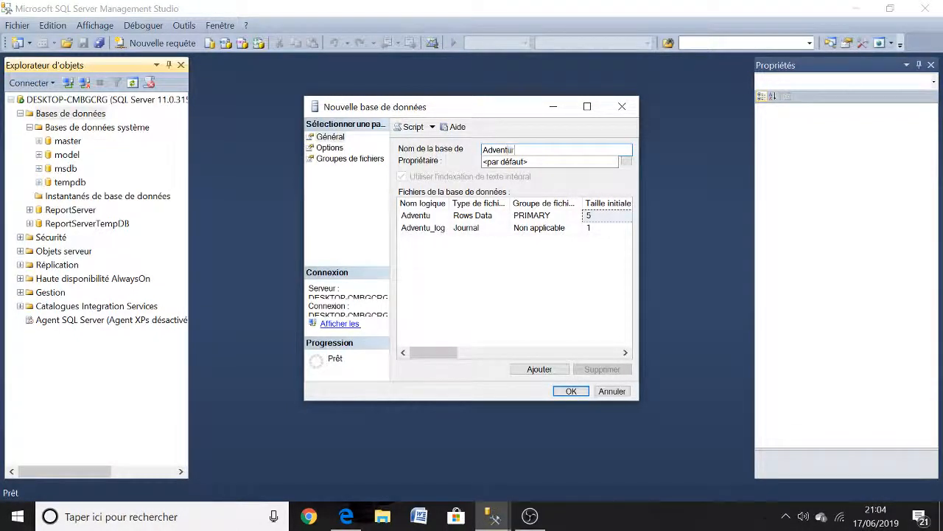
type("eWorks2012")
left_click(571, 392)
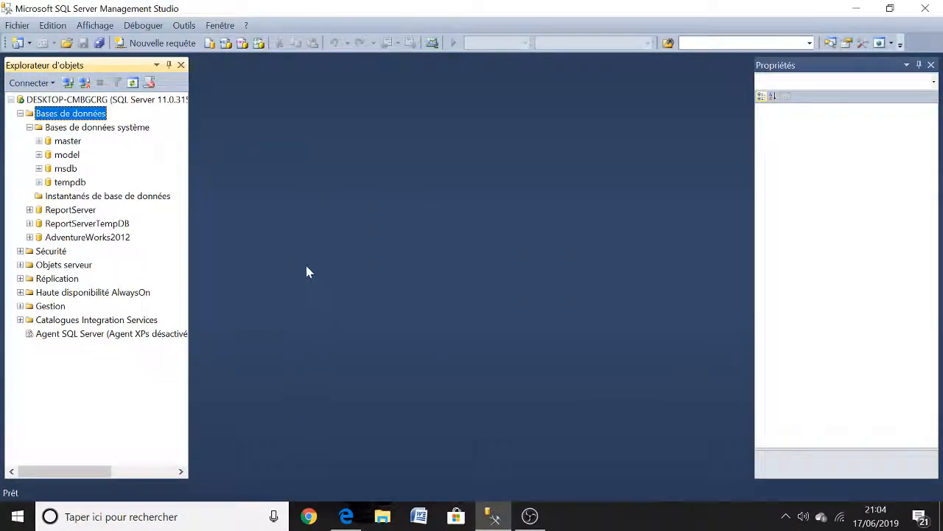
left_click(124, 238)
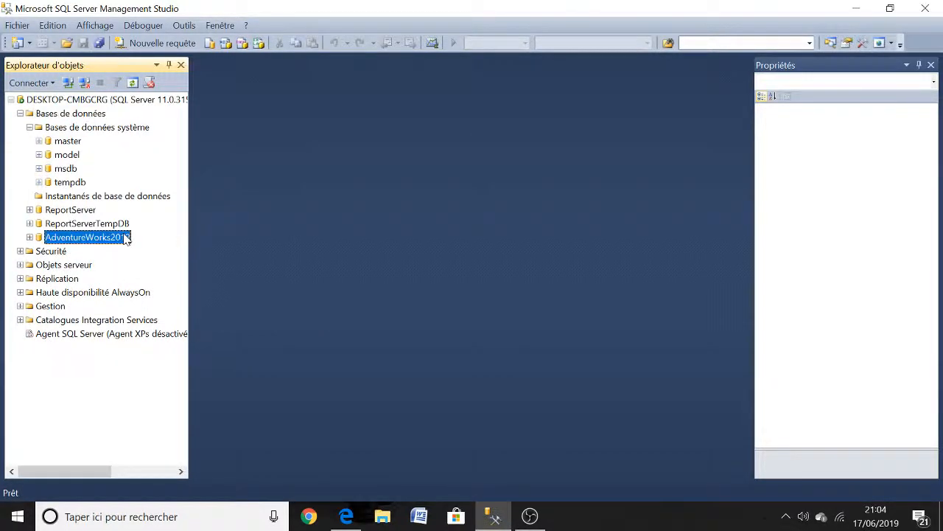
Switch to the MS Access to MSSQL converter and advance its wizard to the source database settings.
left_click(857, 11)
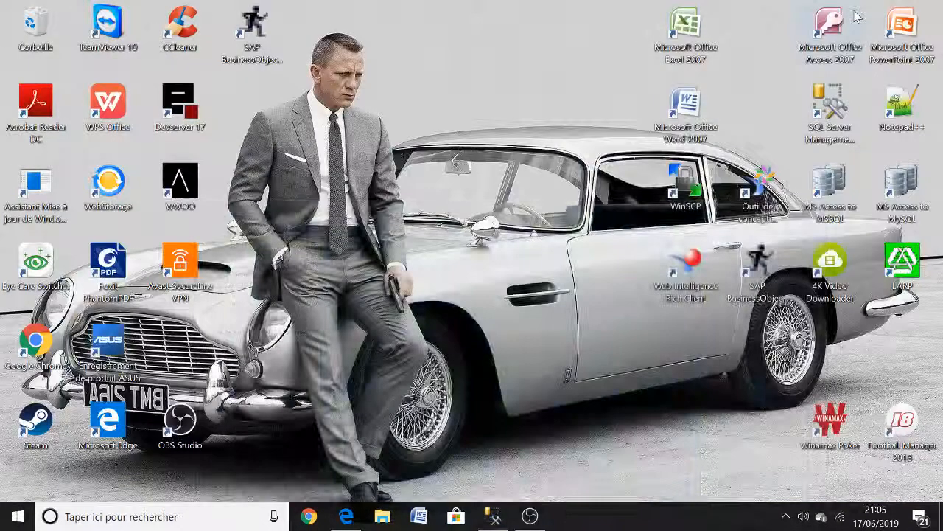
double_click(825, 188)
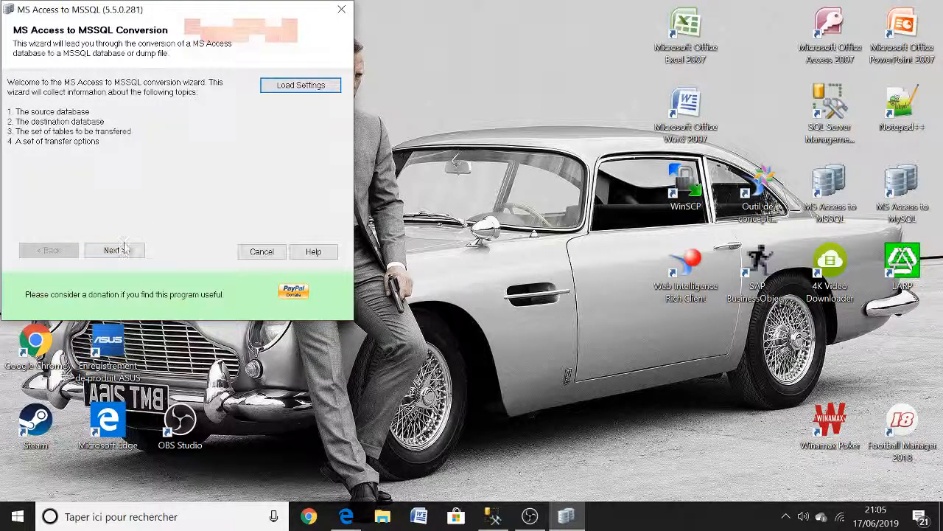
left_click(126, 250)
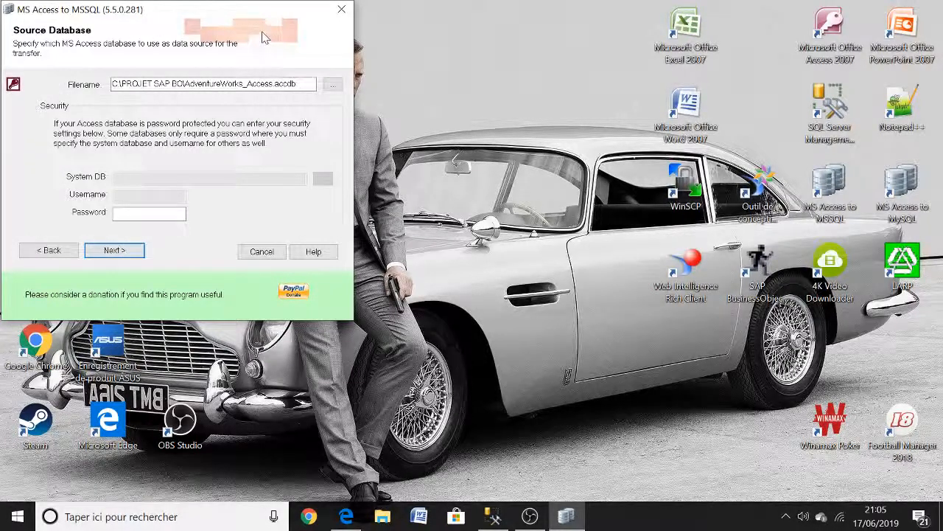
Choose AdventureWorks_Access from the PROJET SAP BO folder on C: as the source database, without a password, and continue to the destination settings.
left_click(331, 85)
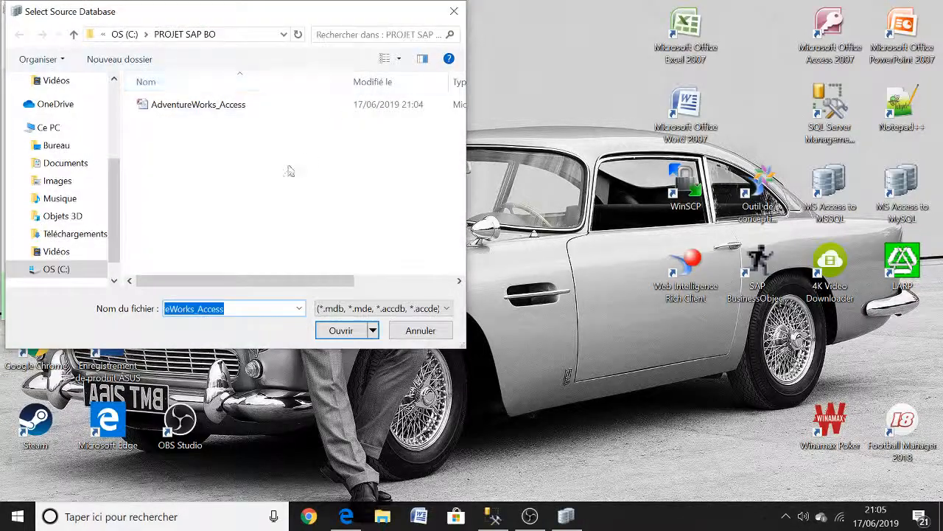
scroll(116, 228, "down", 1)
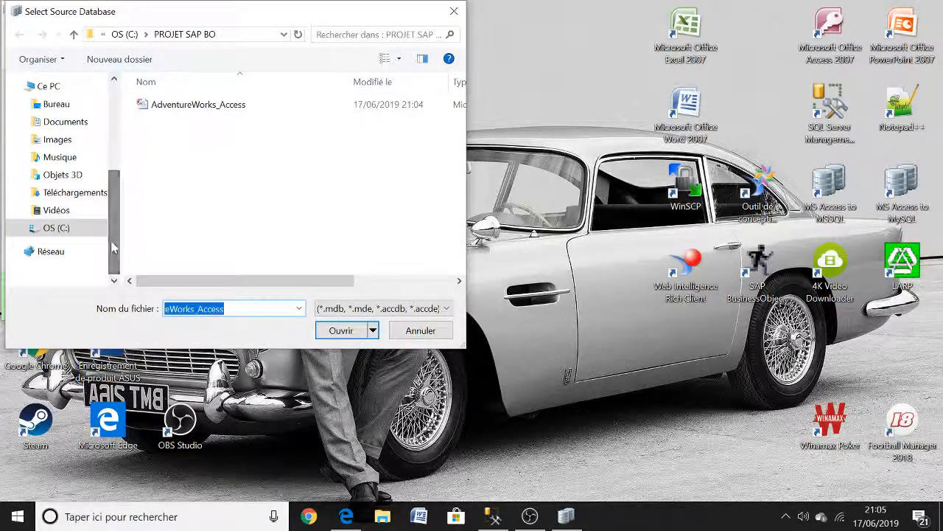
left_click(56, 230)
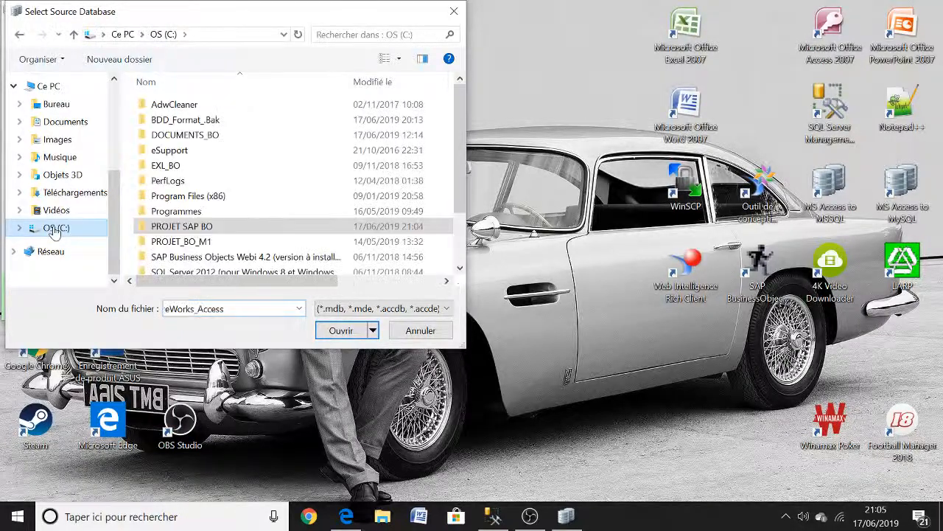
double_click(243, 229)
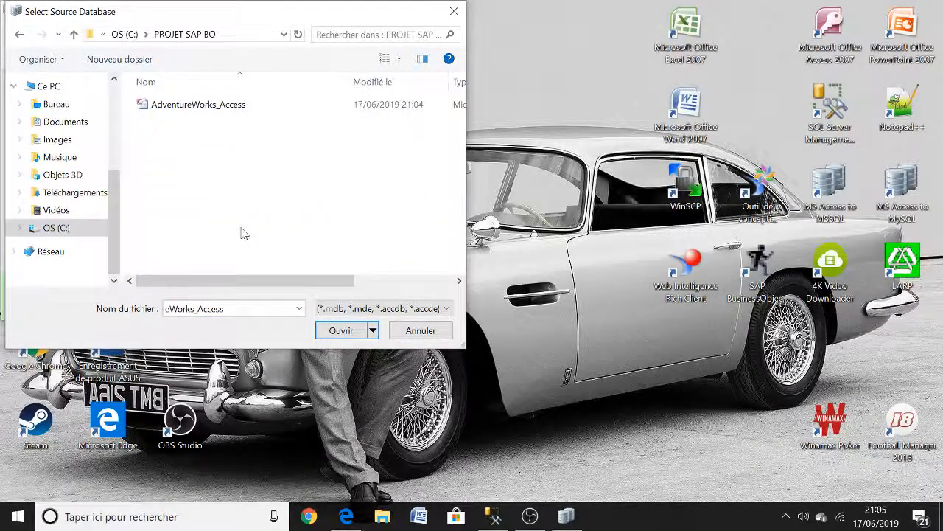
left_click(230, 108)
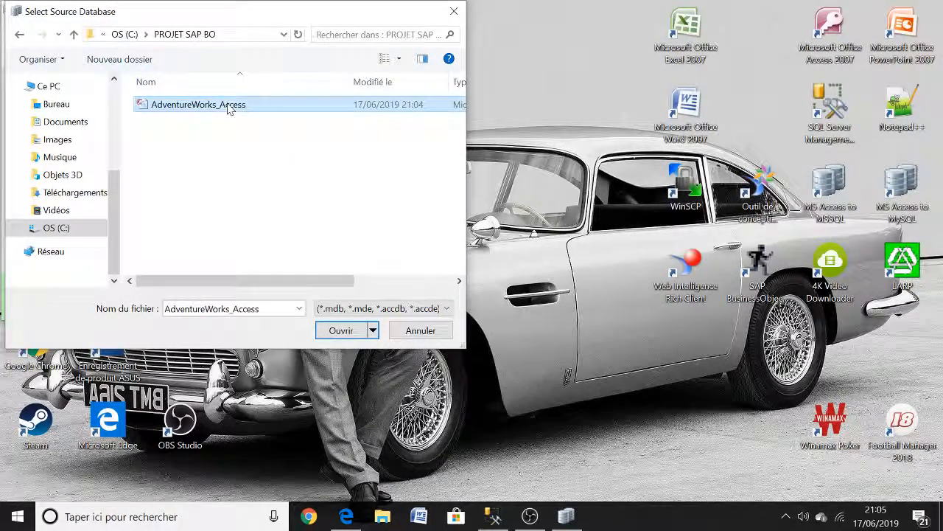
left_click(341, 331)
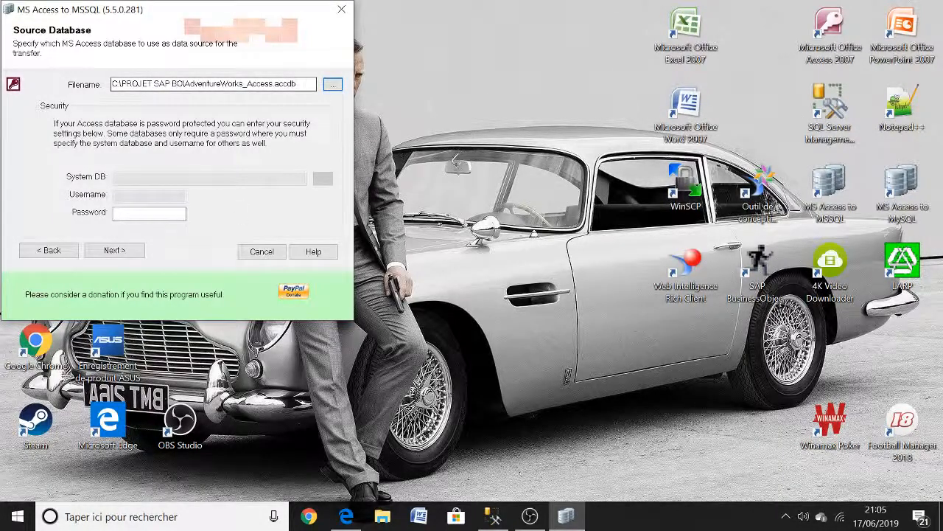
left_click_drag(304, 84, 112, 84)
left_click(132, 213)
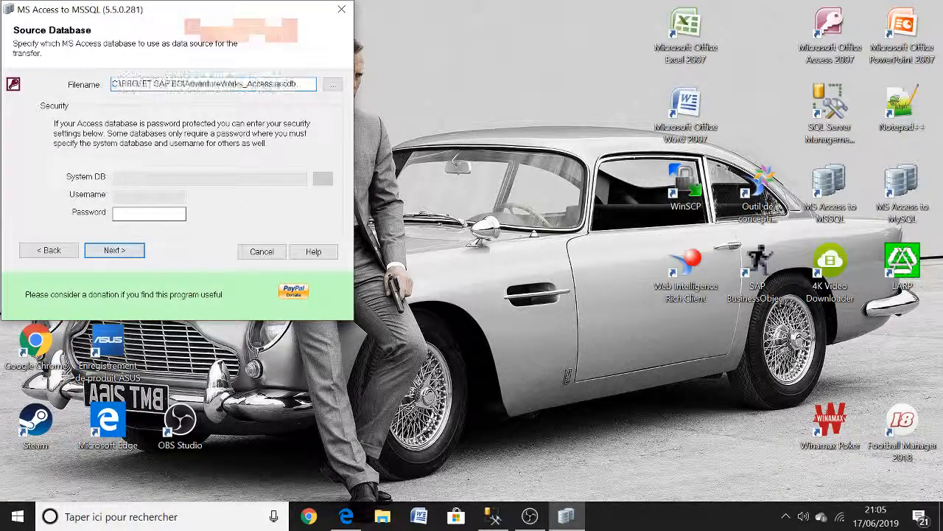
left_click(118, 251)
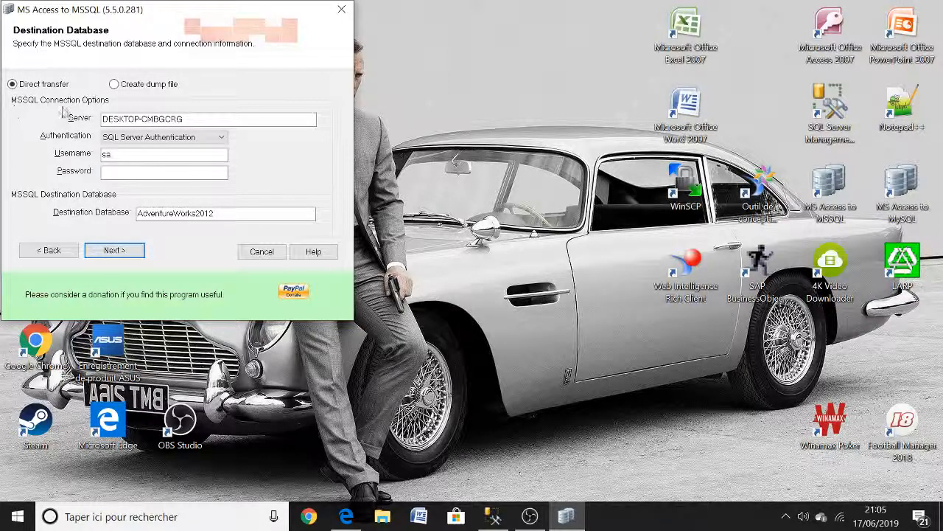
Check the destination server name against SQL Server Management Studio, and enter the sa account's password in the MS Access to MSSQL wizard.
left_click_drag(208, 118, 184, 114)
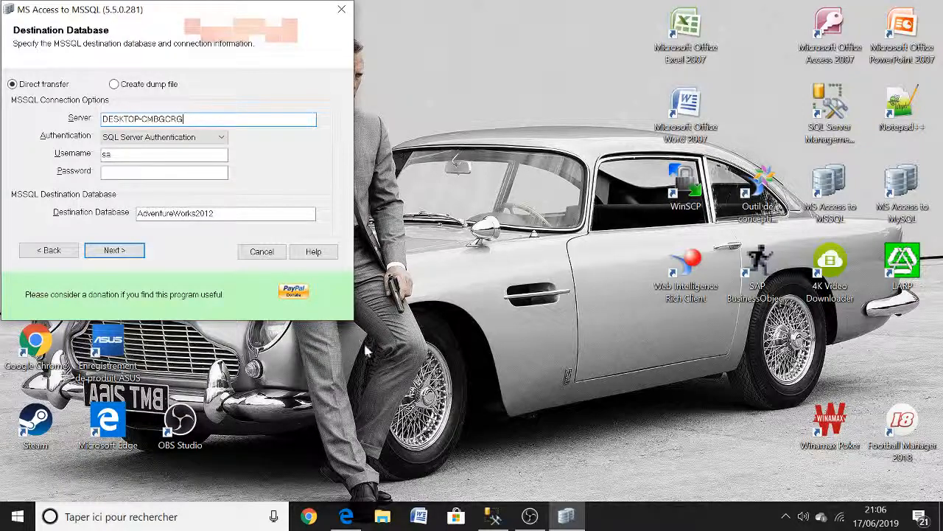
mouse_move(496, 522)
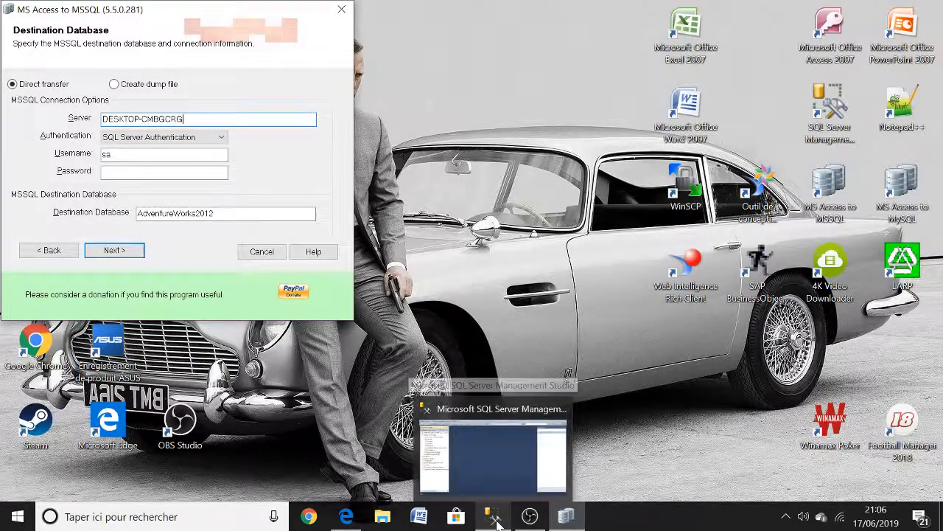
left_click(457, 413)
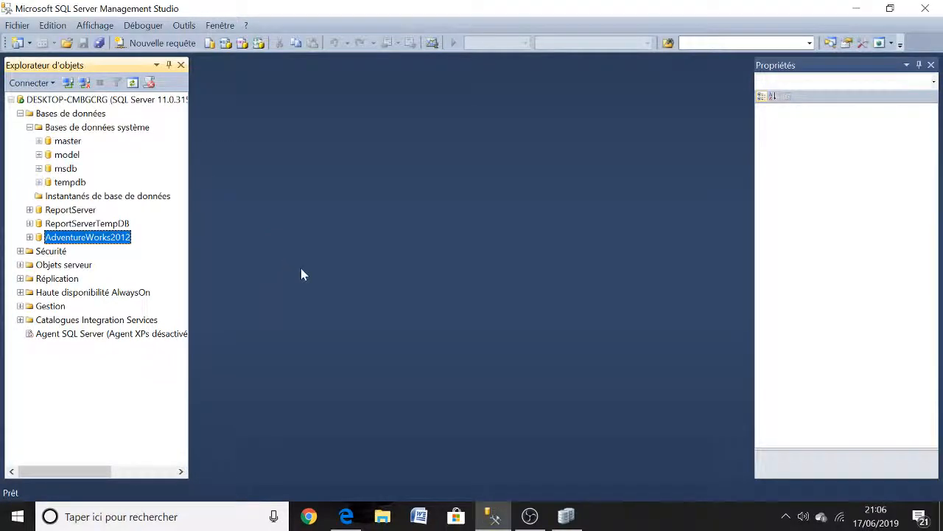
left_click(493, 516)
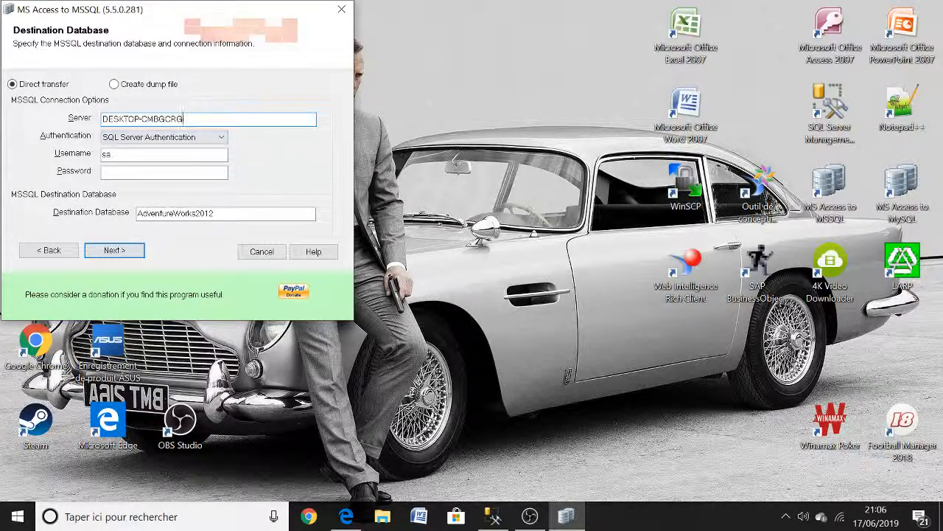
left_click(110, 154)
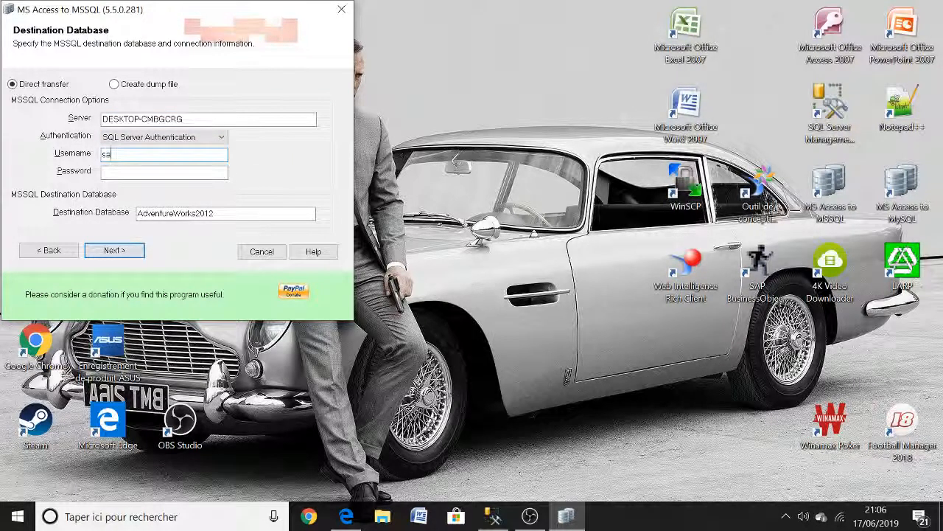
left_click(109, 171)
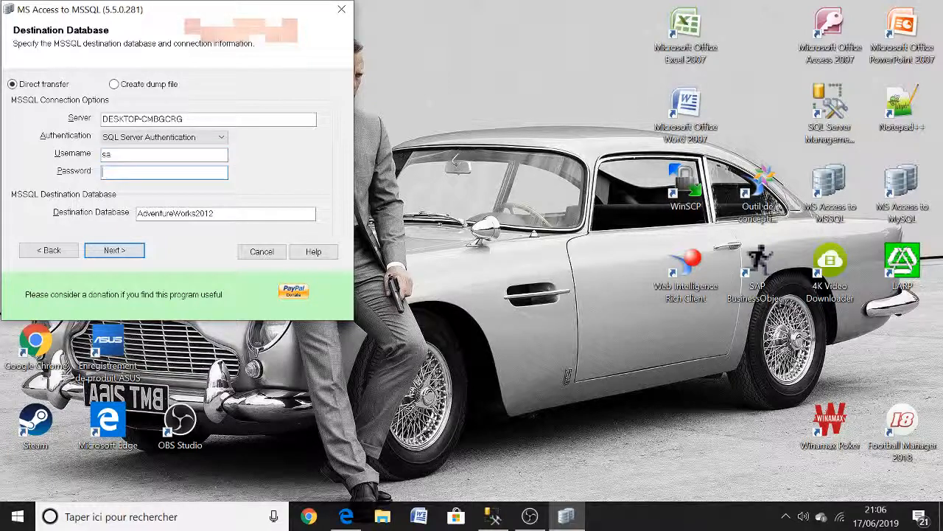
type("******")
key("Tab")
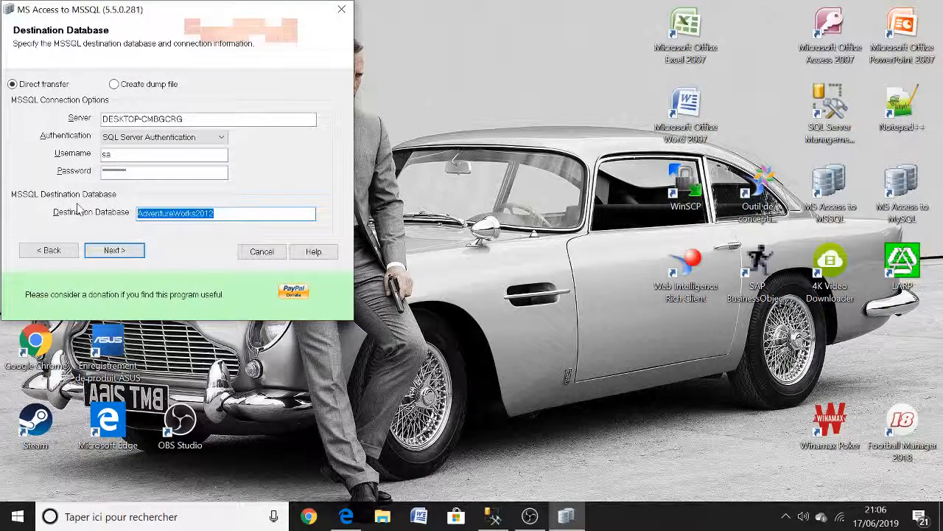
Set the destination database to AdventureWorks2012 and continue to the table selection.
key("BackSpace")
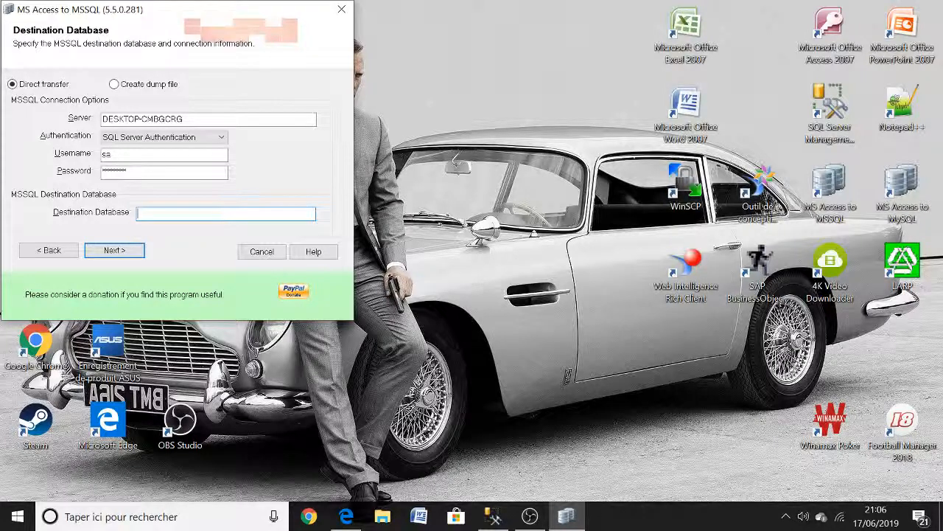
type("AdventureWOr")
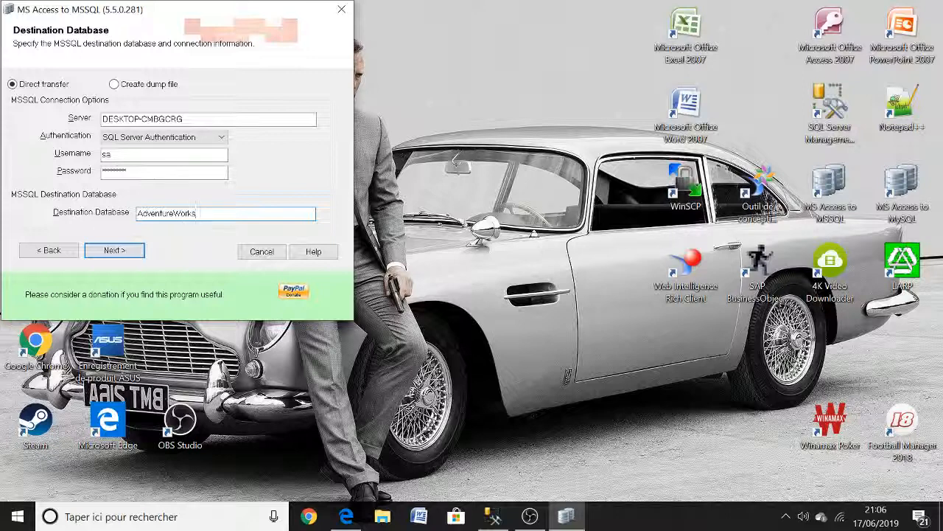
type("ks2012")
left_click(131, 254)
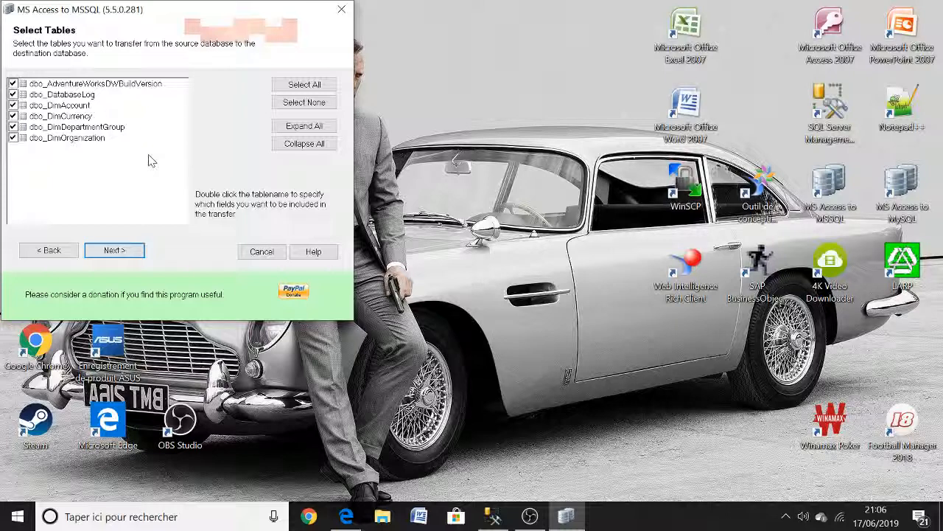
Try including only the dbo_AdventureWorksDWBuildVersion and dbo_DimCurrency tables in the transfer, and restore the full table selection.
left_click(286, 103)
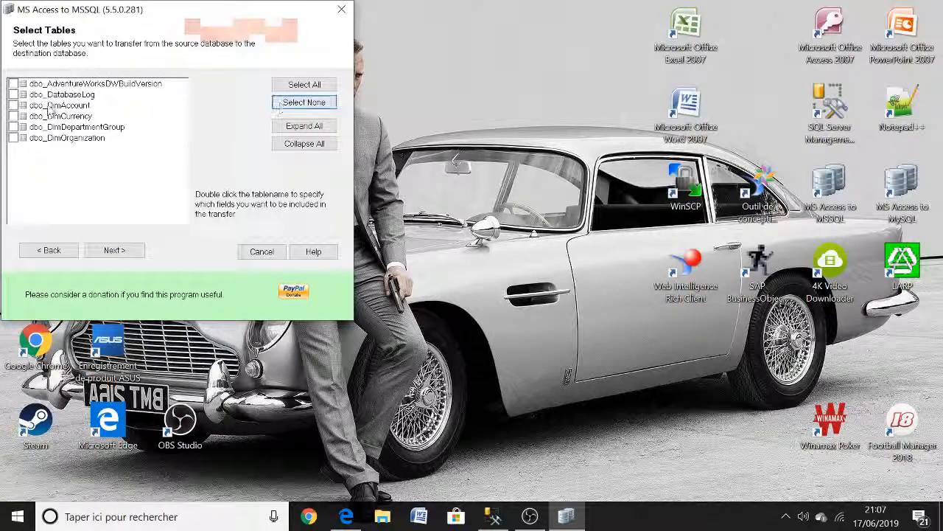
left_click(13, 84)
left_click(13, 116)
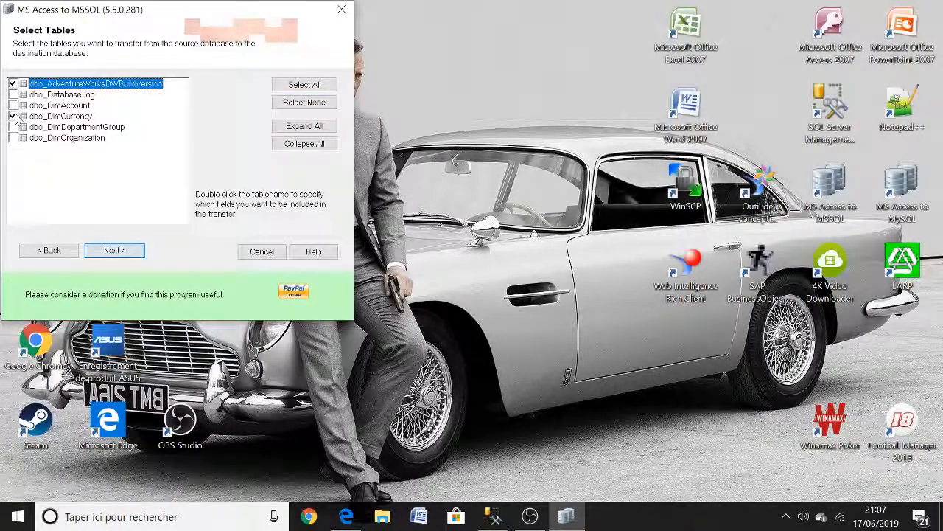
left_click(280, 87)
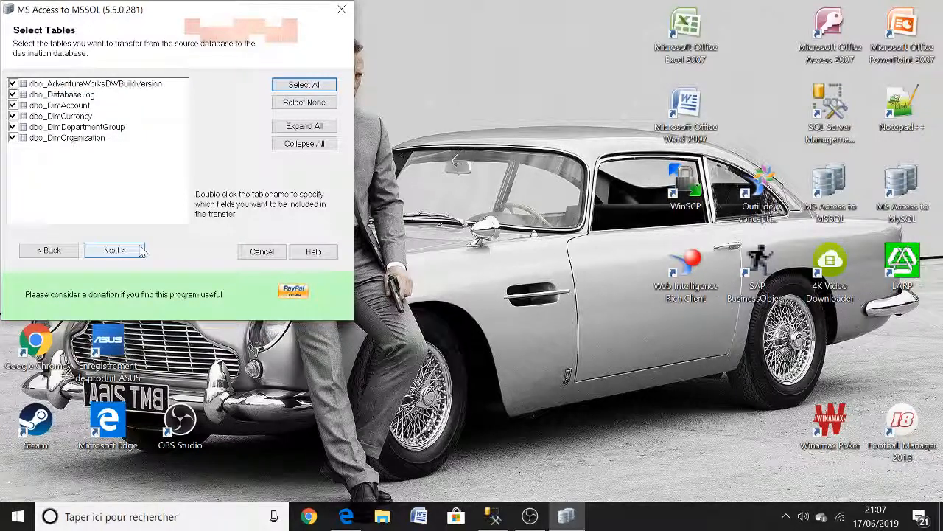
Run the conversion of all selected tables with the default transfer options, and exit the wizard after reviewing the summary.
left_click(114, 250)
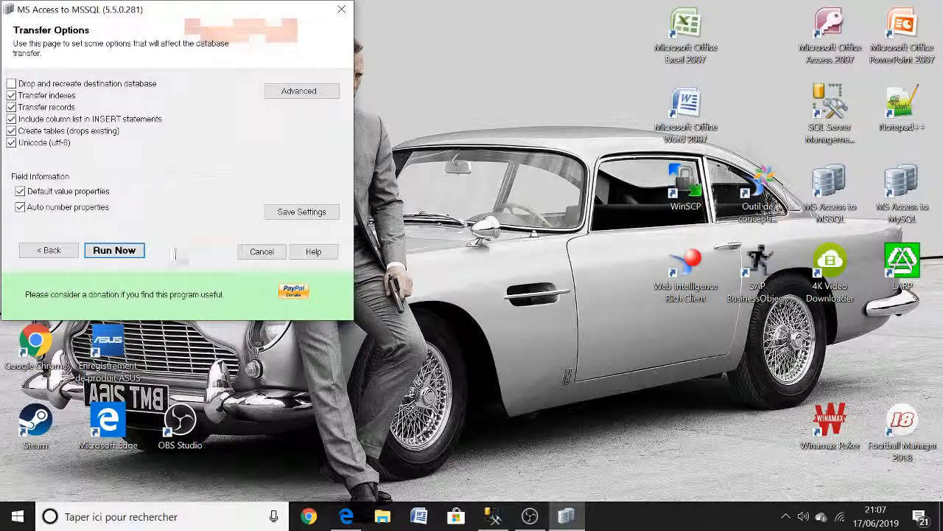
left_click(131, 251)
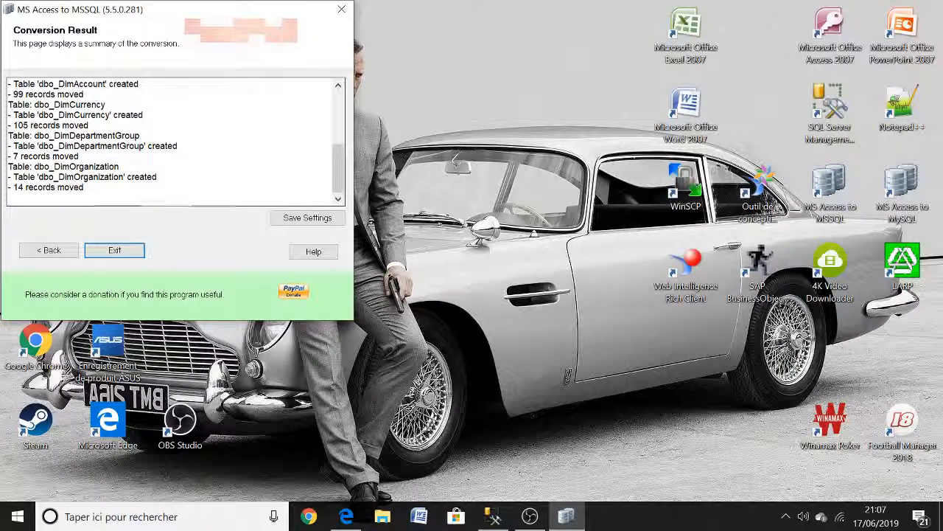
left_click_drag(338, 168, 351, 202)
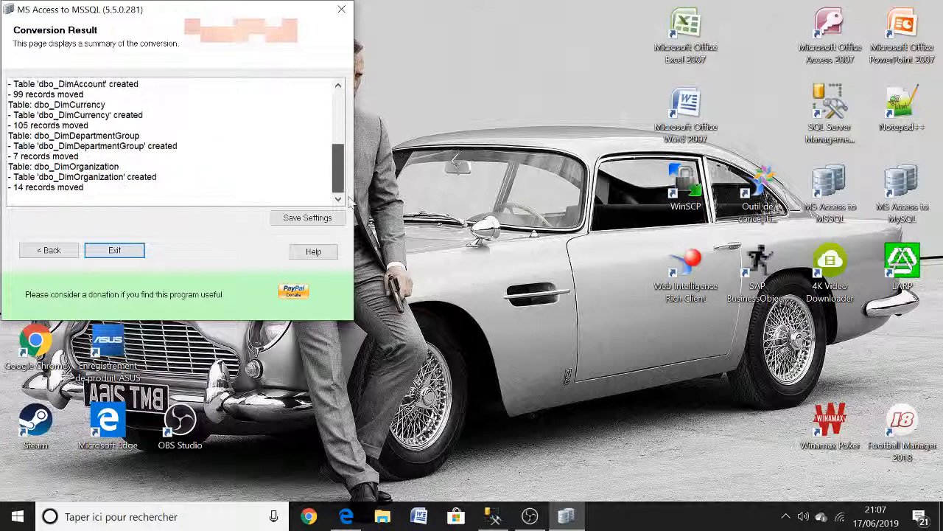
left_click(112, 251)
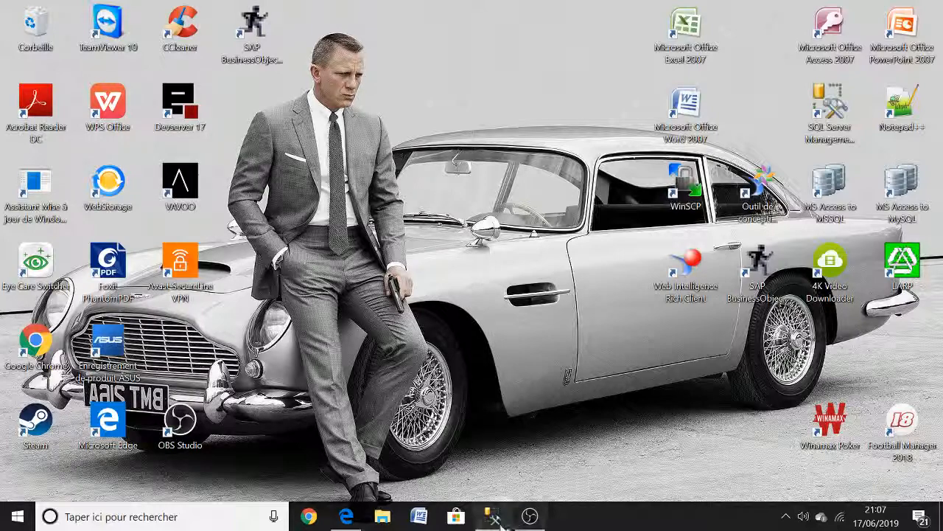
Switch to SQL Server Management Studio and examine the transferred tables of the AdventureWorks2012 database, from dbo_DimOrganization up to dbo_AdventureWorksDWBuildVersion.
left_click(496, 522)
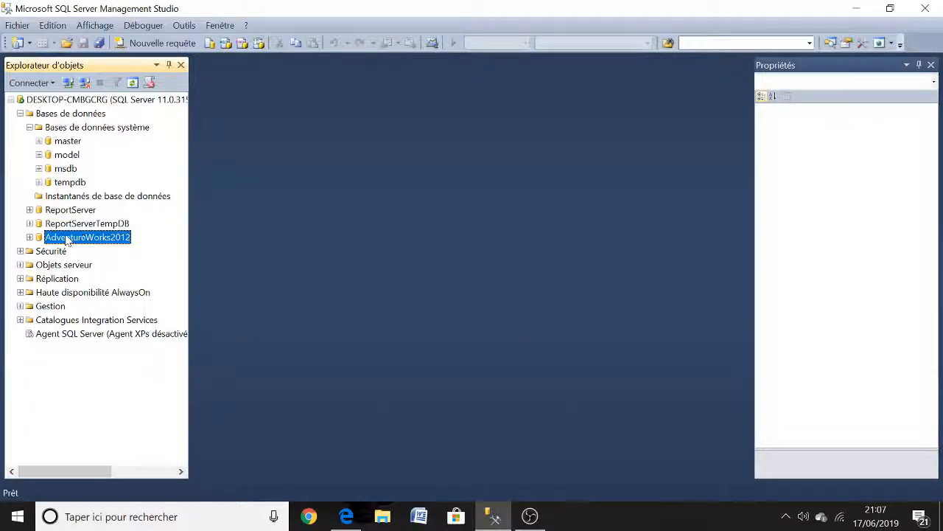
left_click(29, 238)
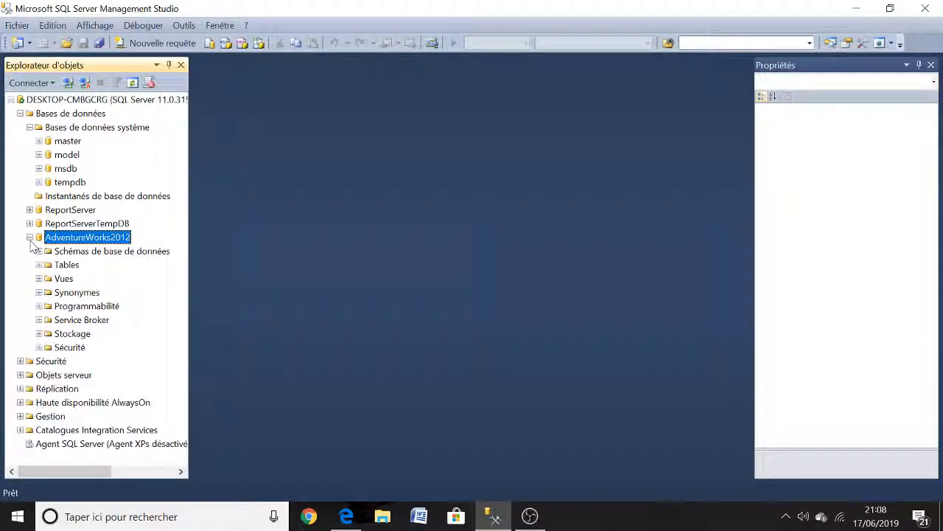
left_click(39, 265)
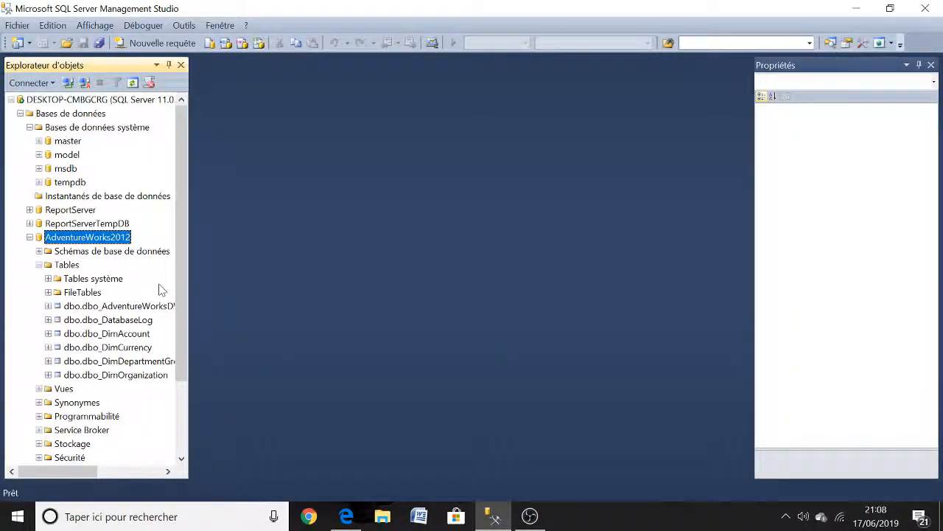
scroll(182, 307, "down", 1)
left_click(138, 361)
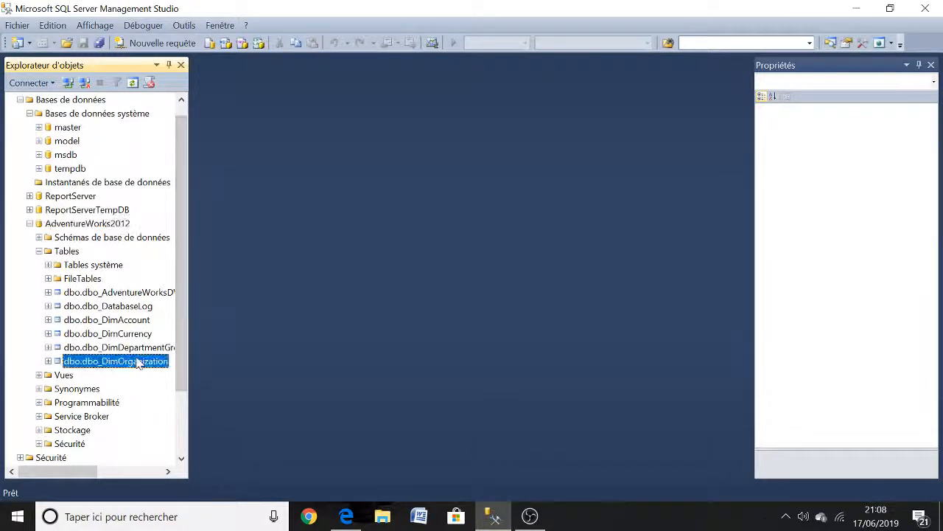
left_click(139, 360)
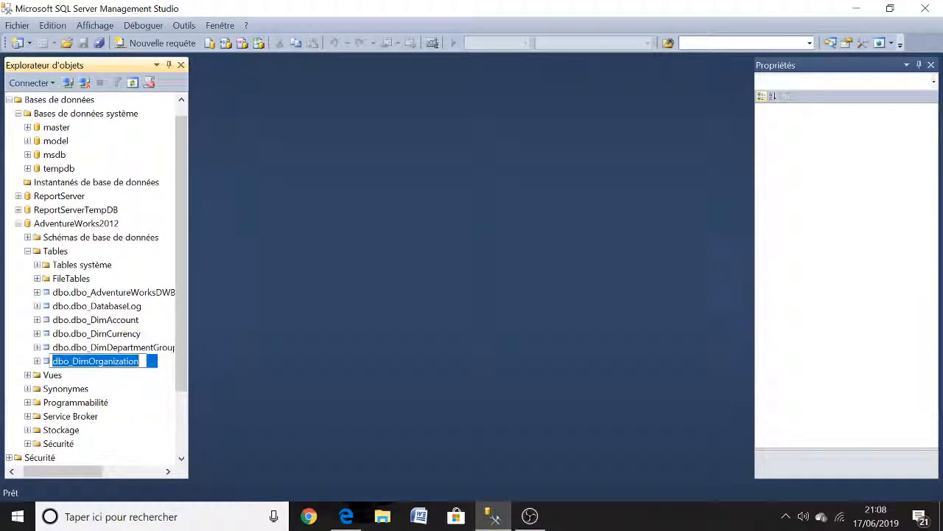
key("Return")
key("Up")
key("Up")
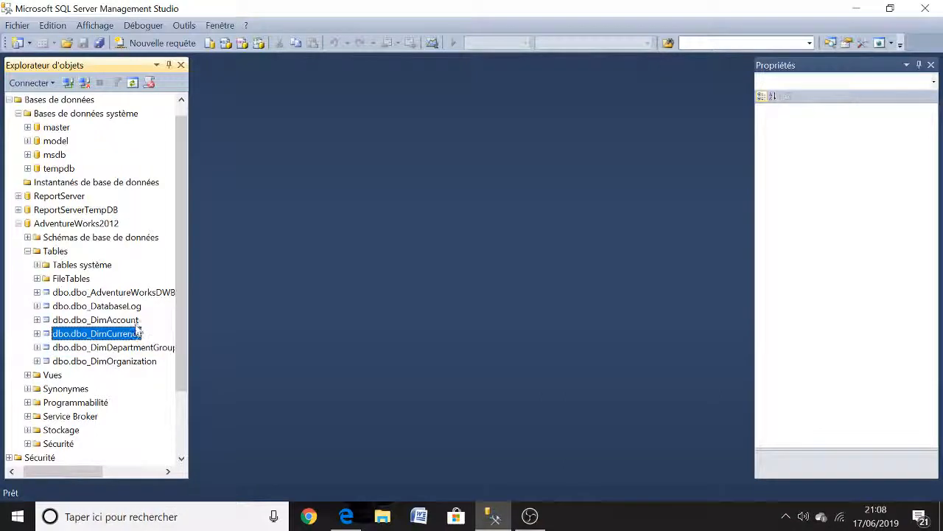
left_click(139, 319)
left_click(138, 306)
left_click(137, 294)
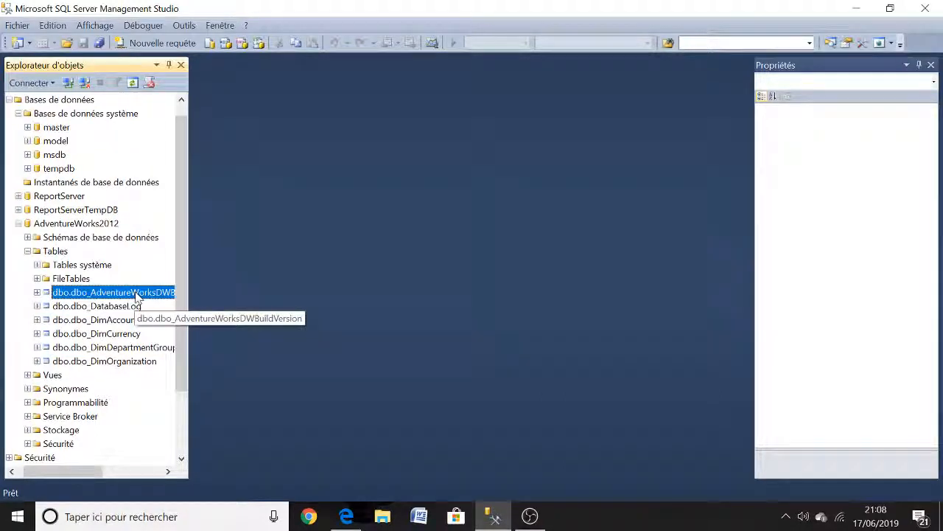